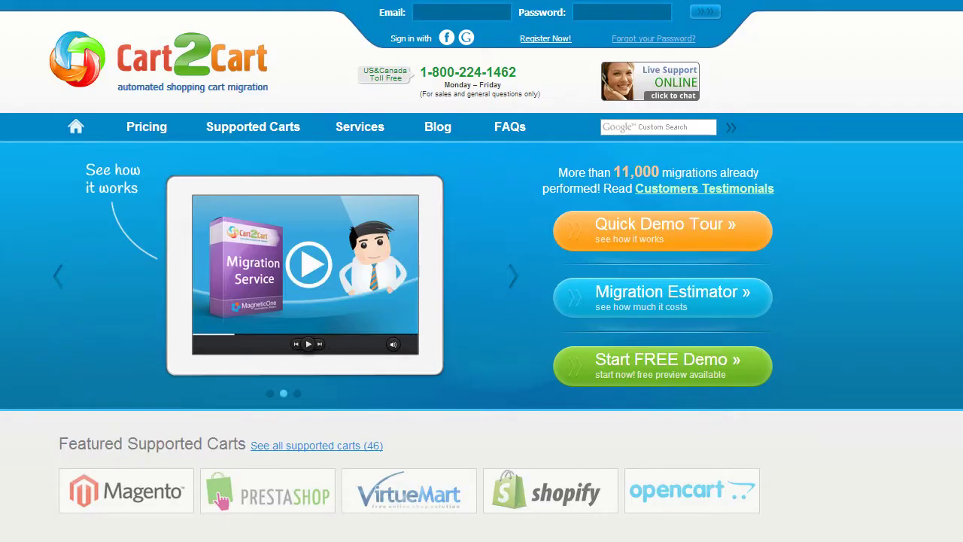
Step: Go to the Register New Account page from the 'Register Now!' link in the home page header
left_click(547, 39)
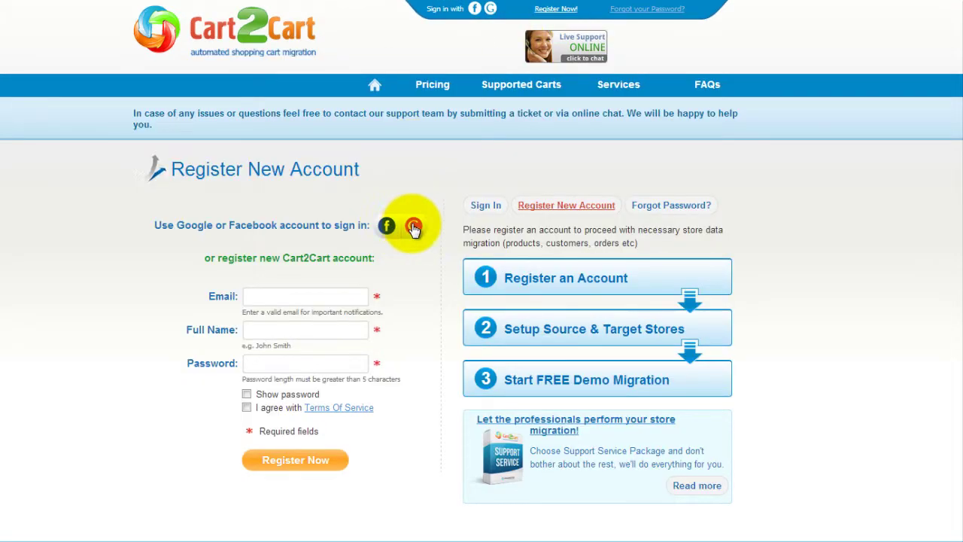
Step: Register with an e-mail address, full name and password, agreeing to the Terms of Service
left_click(348, 295)
type("your@email.com")
key("Tab")
type("John Smith")
key("Tab")
type("password123456")
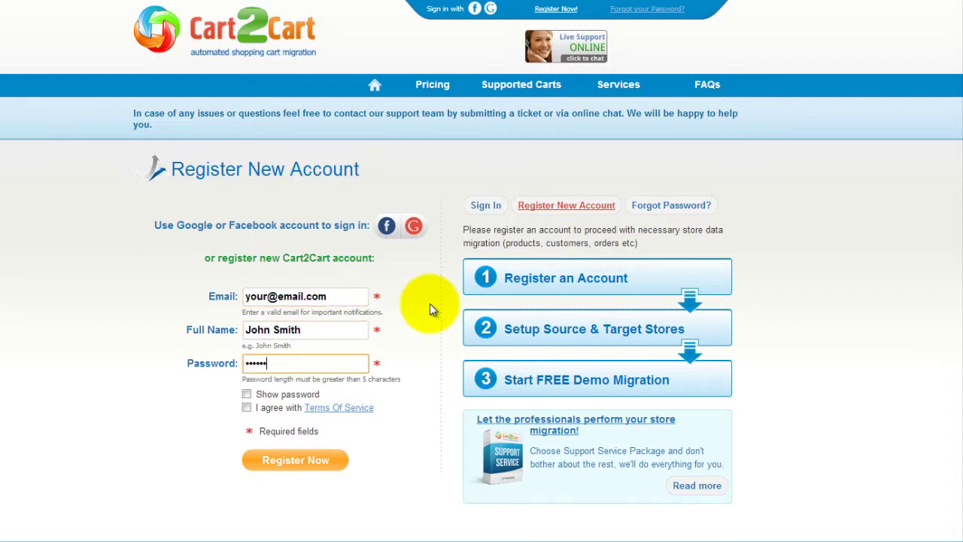
left_click(247, 407)
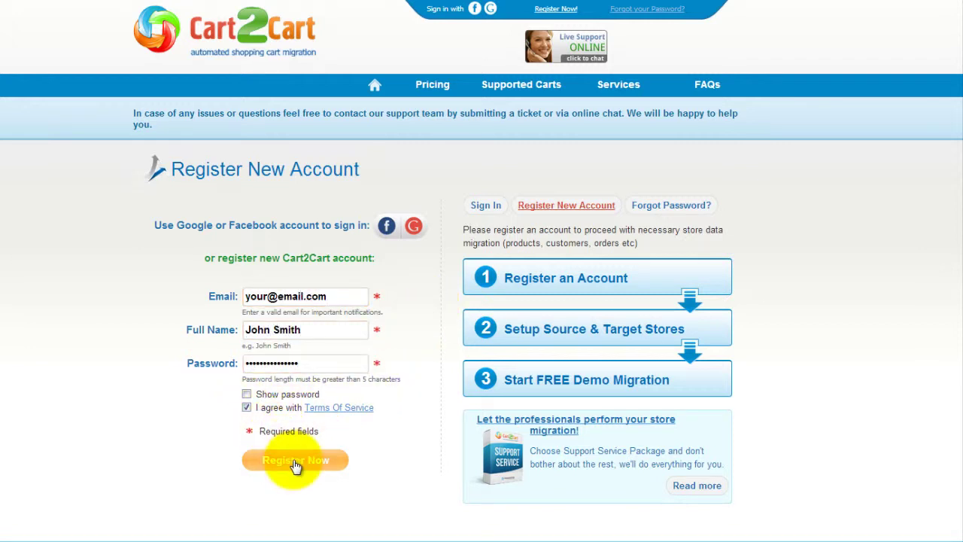
left_click(297, 462)
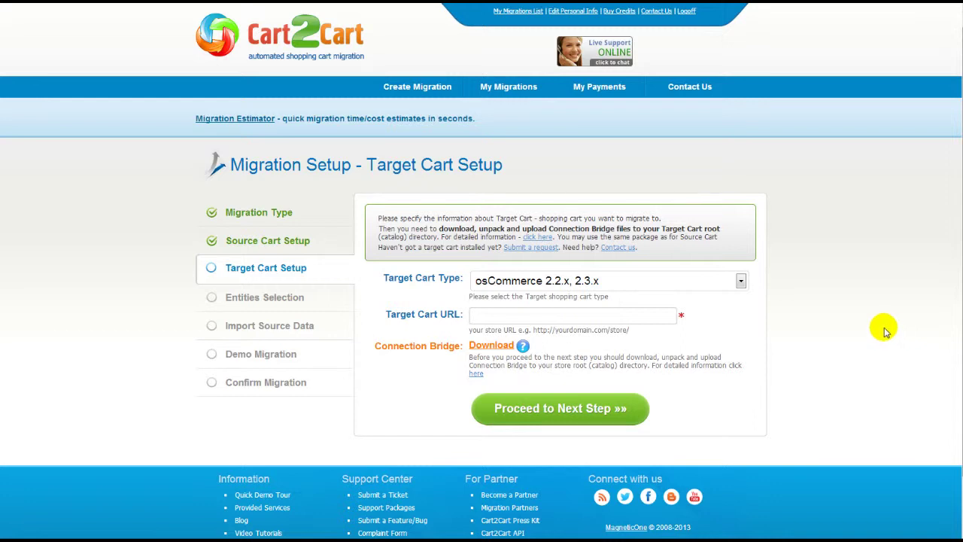
Step: Select CS-Cart 3.x as the source cart type and begin entering the store URL 'www'
left_click(740, 280)
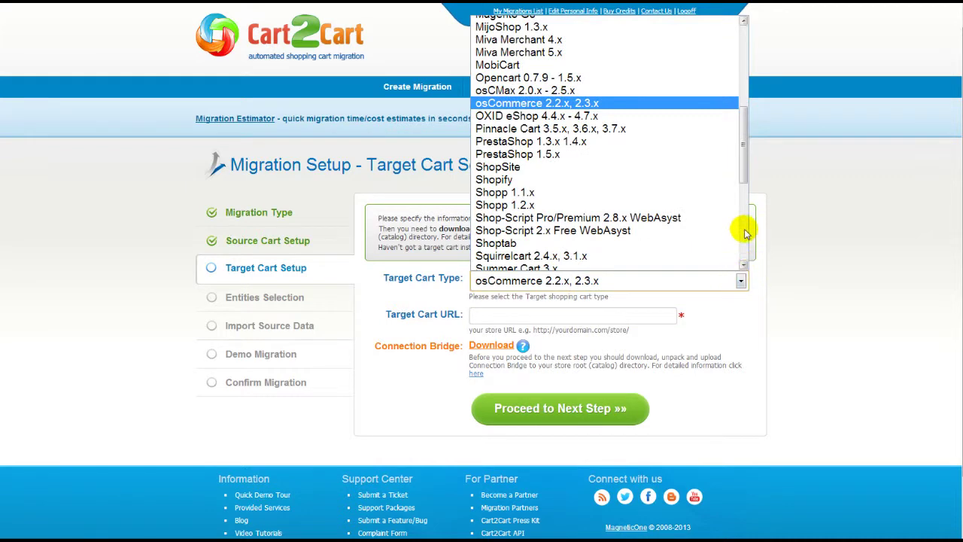
left_click_drag(742, 176, 744, 108)
left_click(726, 103)
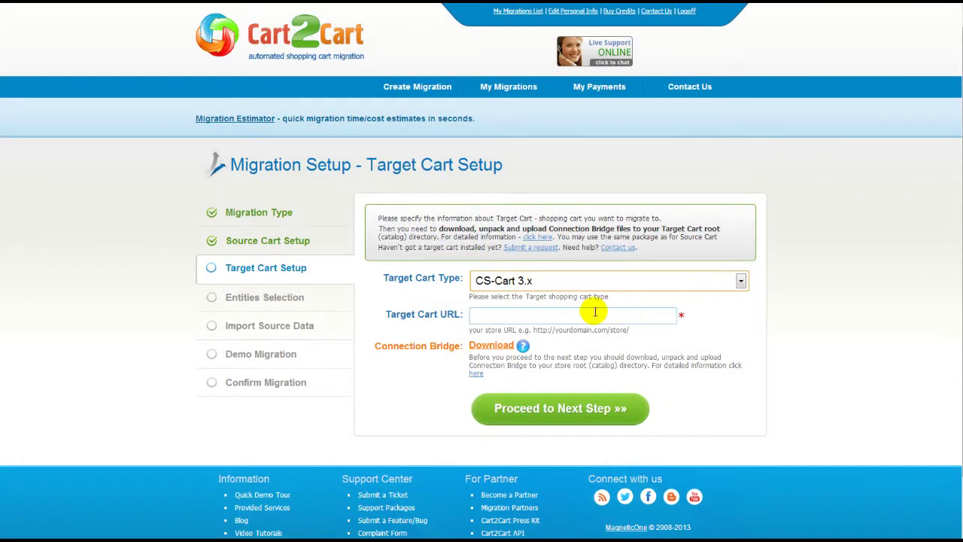
left_click(594, 315)
type("www.your-source-cs-cart-store.com")
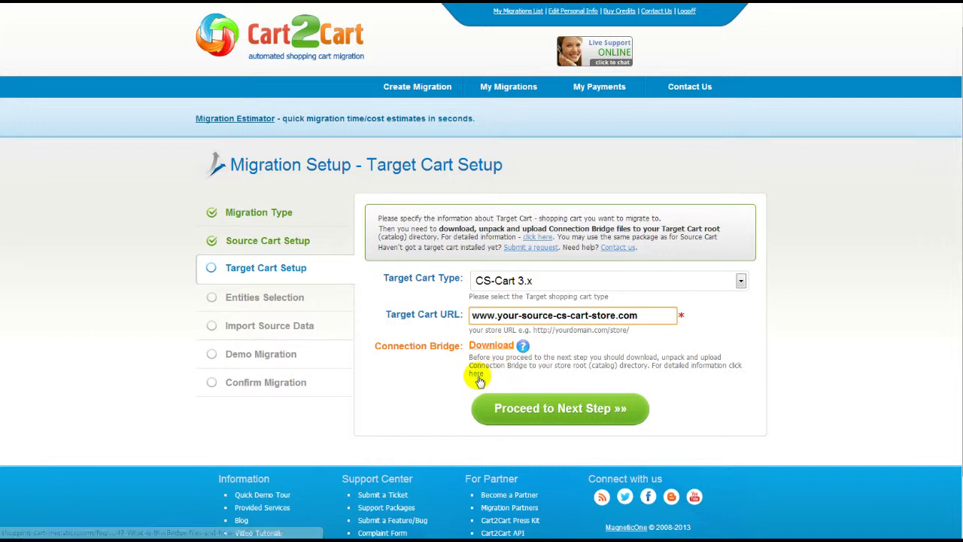
Step: Read the Connection Bridge help article, then proceed to the Target Cart Setup step
left_click(476, 373)
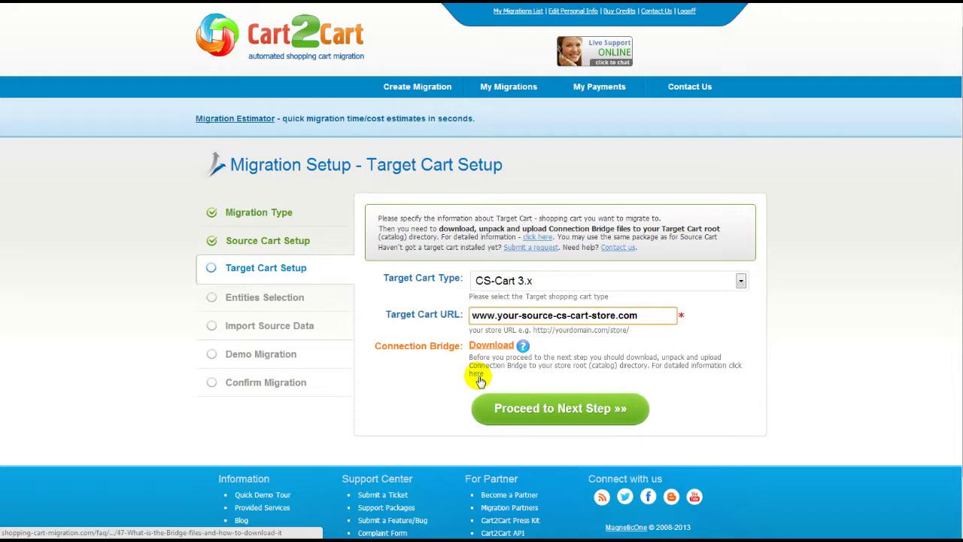
left_click(543, 409)
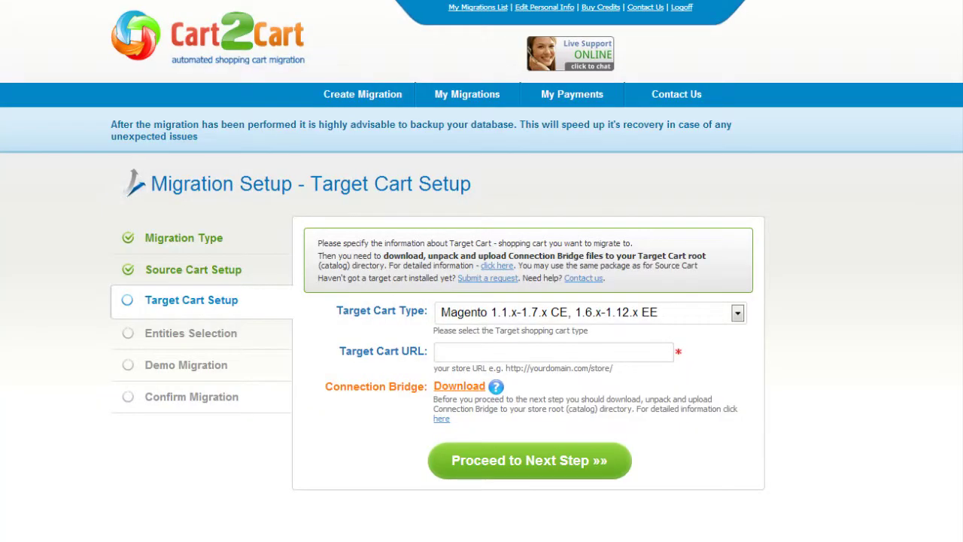
left_click(739, 315)
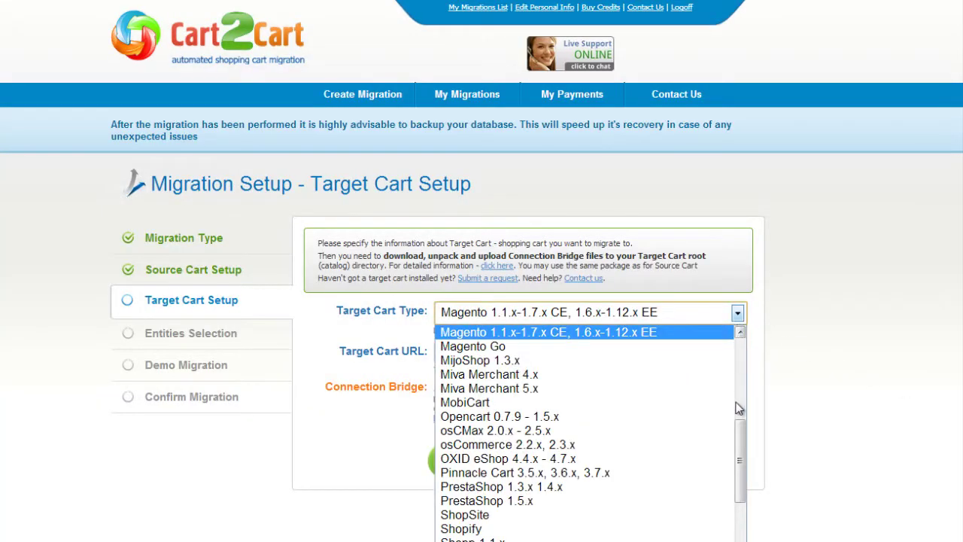
scroll(742, 442, "down", 1)
scroll(740, 452, "down", 1)
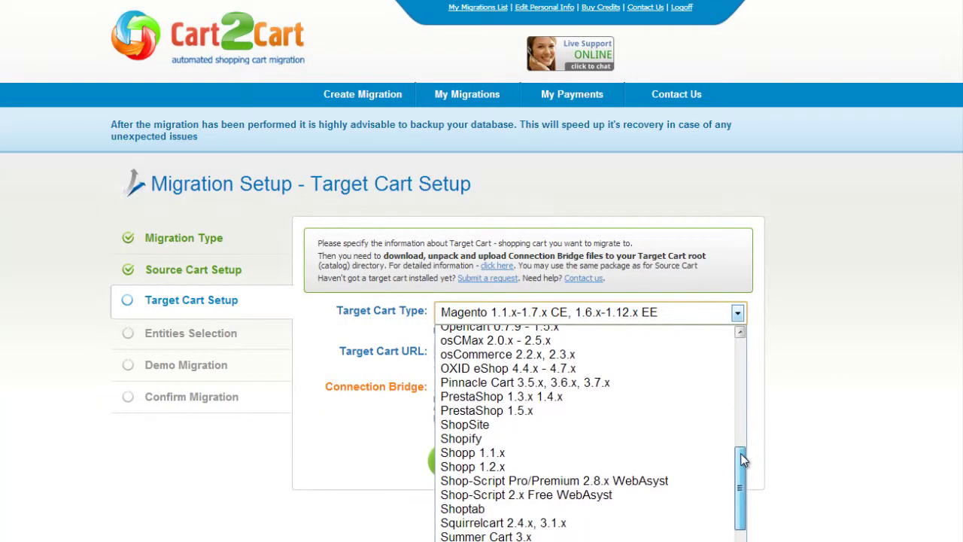
left_click(667, 404)
left_click(659, 352)
type("www.your-t")
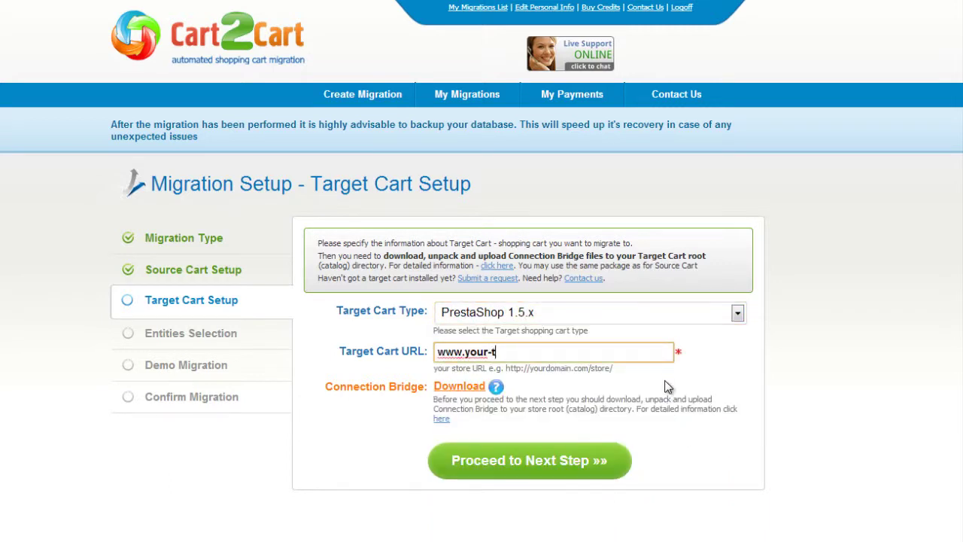
type("arget-prestashop-store.com")
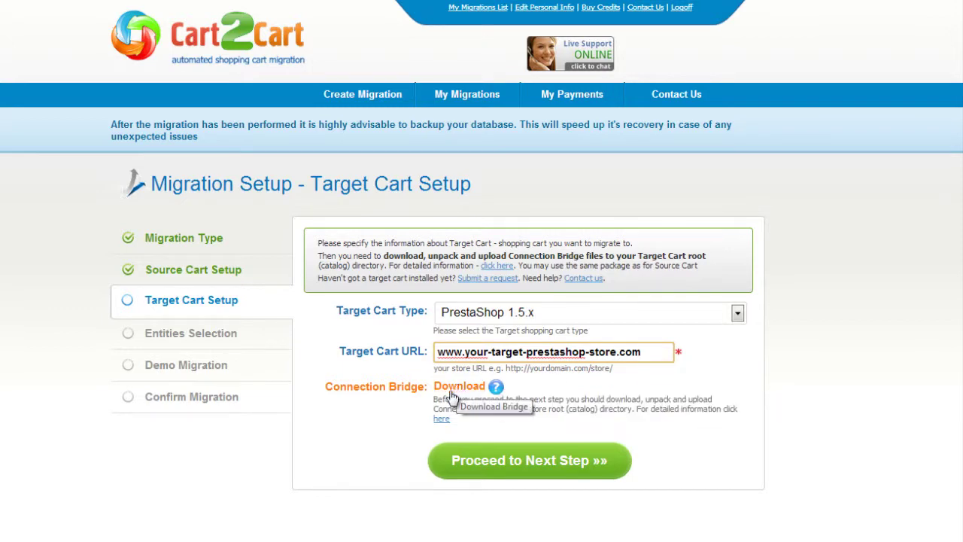
left_click(512, 459)
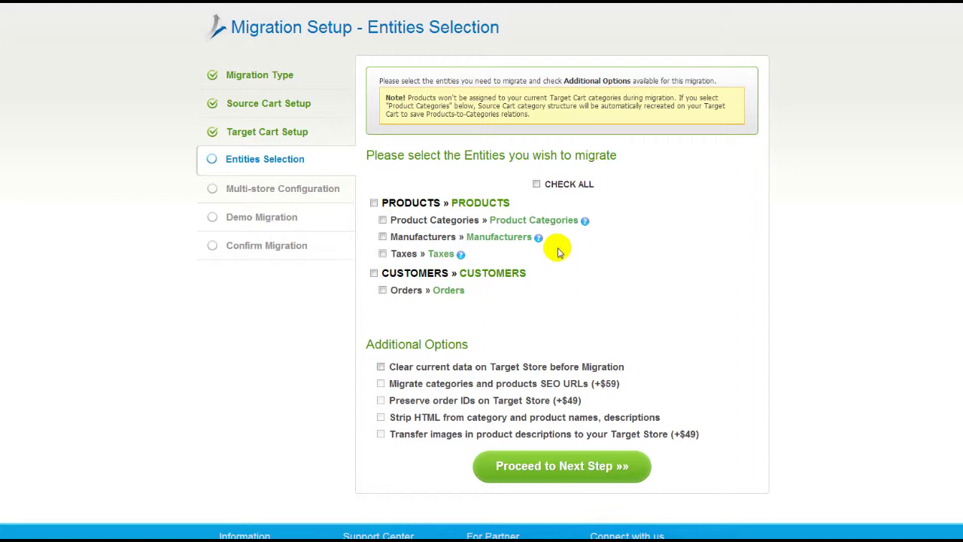
Step: Check all entities, leave Clear Target Data and SEO URLs options off, and proceed
left_click(536, 185)
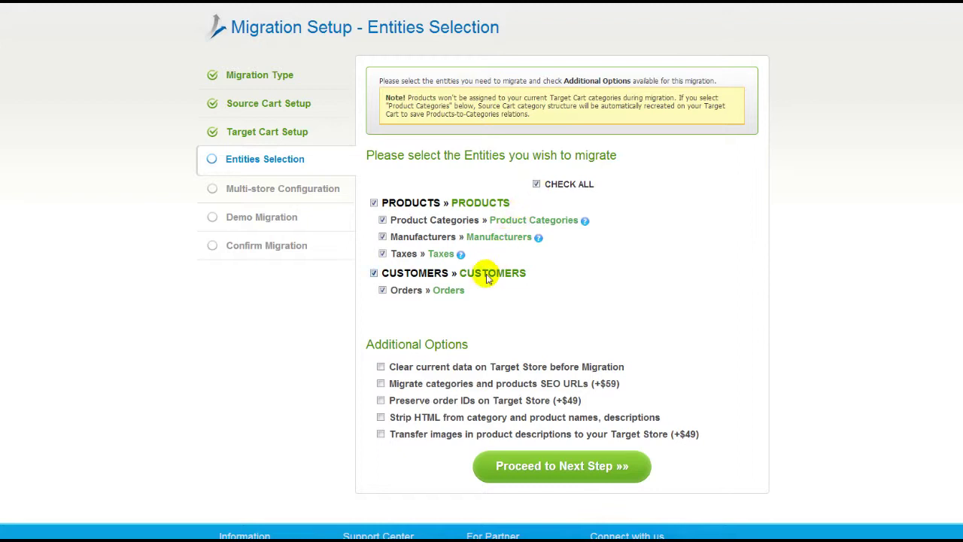
left_click(381, 367)
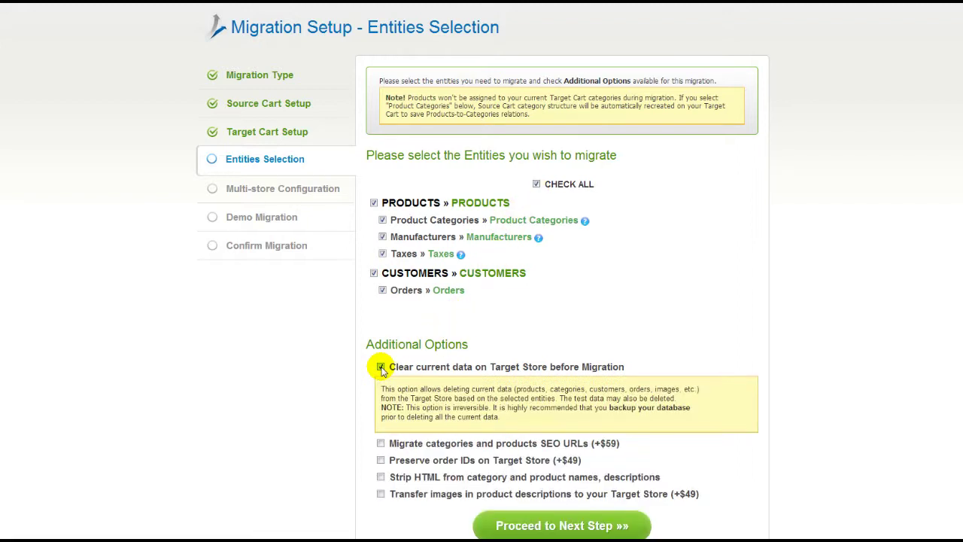
left_click(380, 367)
left_click(381, 383)
left_click(381, 384)
left_click(510, 462)
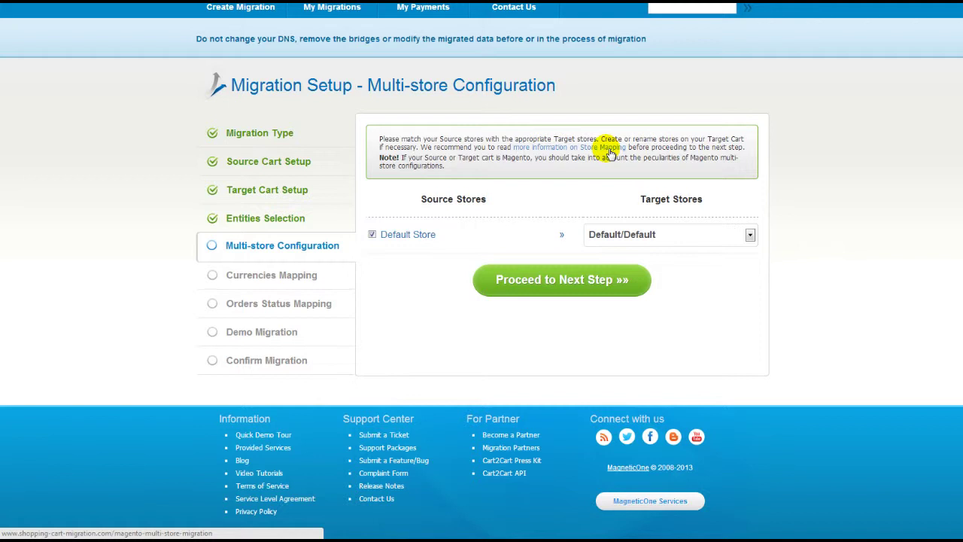
Step: Keep Default Store mapped to the Default/Default target store and proceed to currencies mapping
left_click(680, 237)
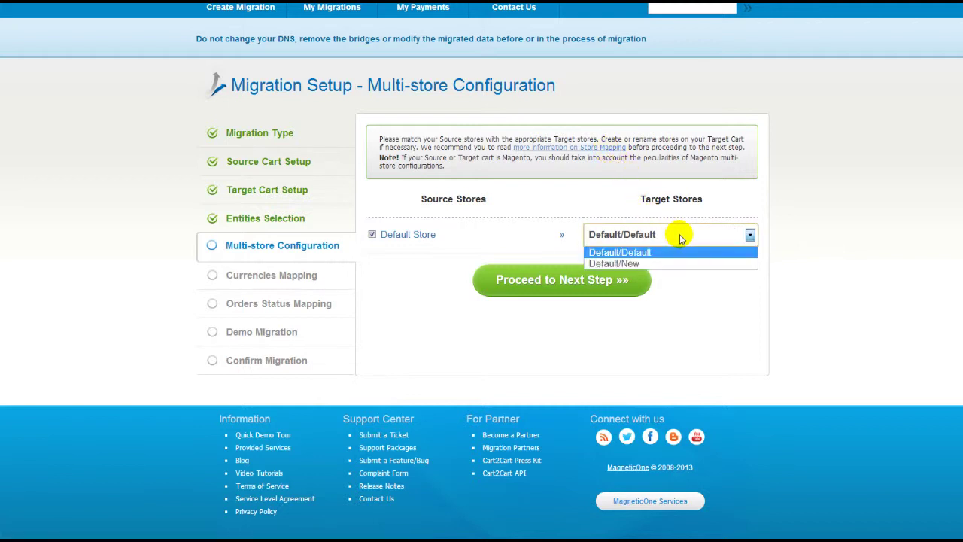
left_click(680, 256)
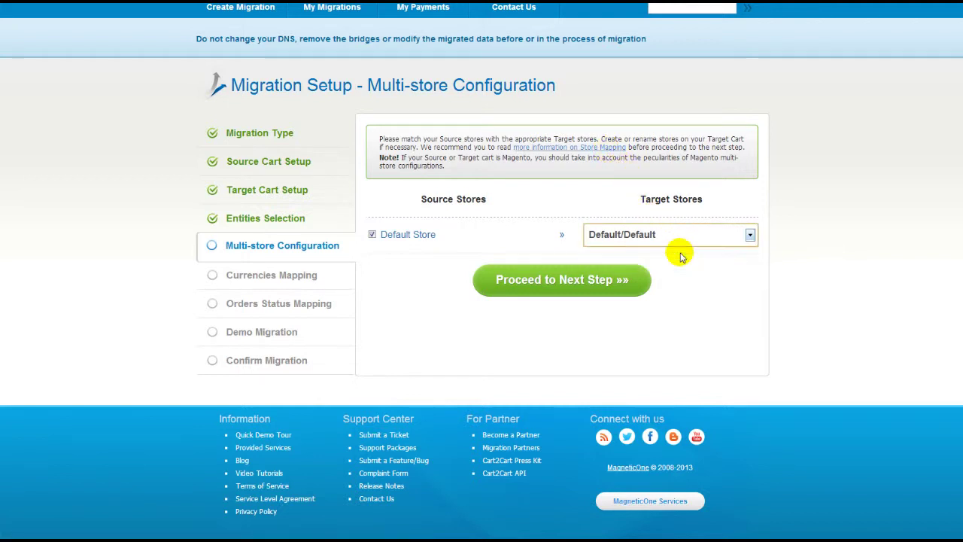
left_click(613, 280)
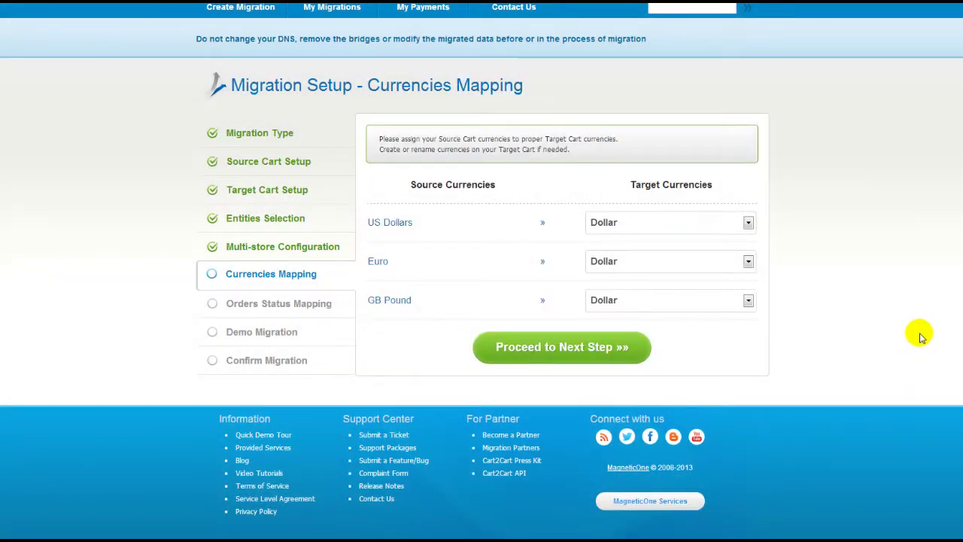
Step: Keep US Dollars mapped to Dollar and proceed to order status mapping
left_click(748, 223)
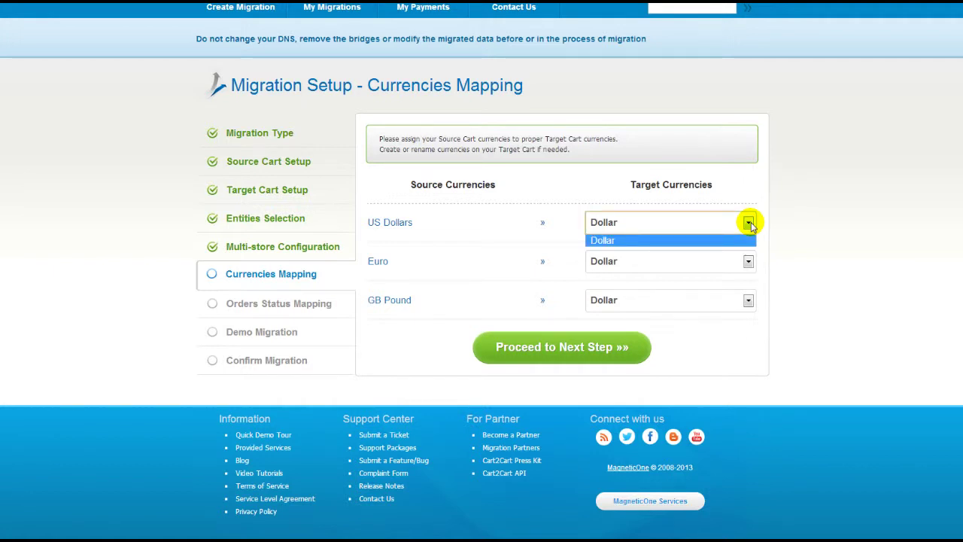
left_click(749, 224)
left_click(613, 354)
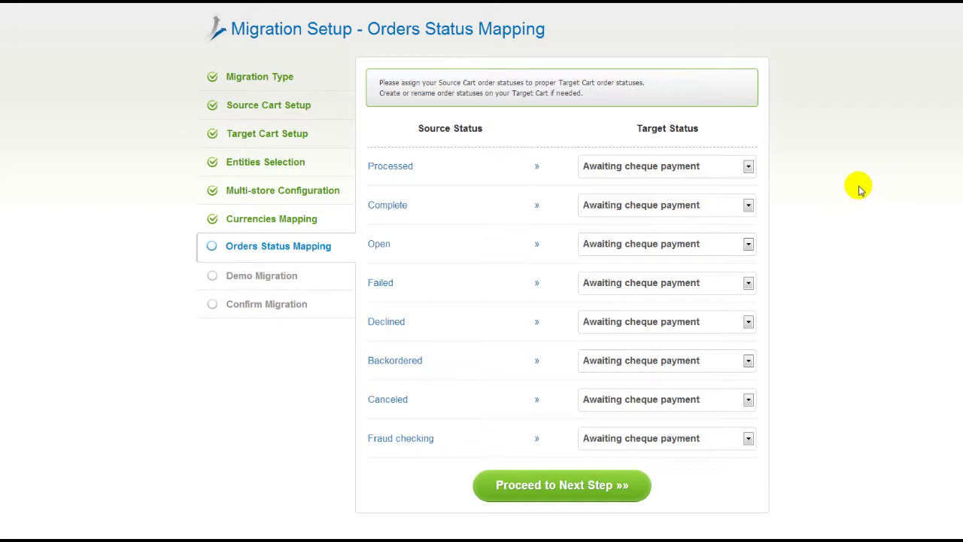
Step: Map Processed→Payment accepted, Complete→Preparation in progress, Open→Shipped, then proceed to the demo step
left_click(748, 167)
left_click(735, 192)
left_click(736, 206)
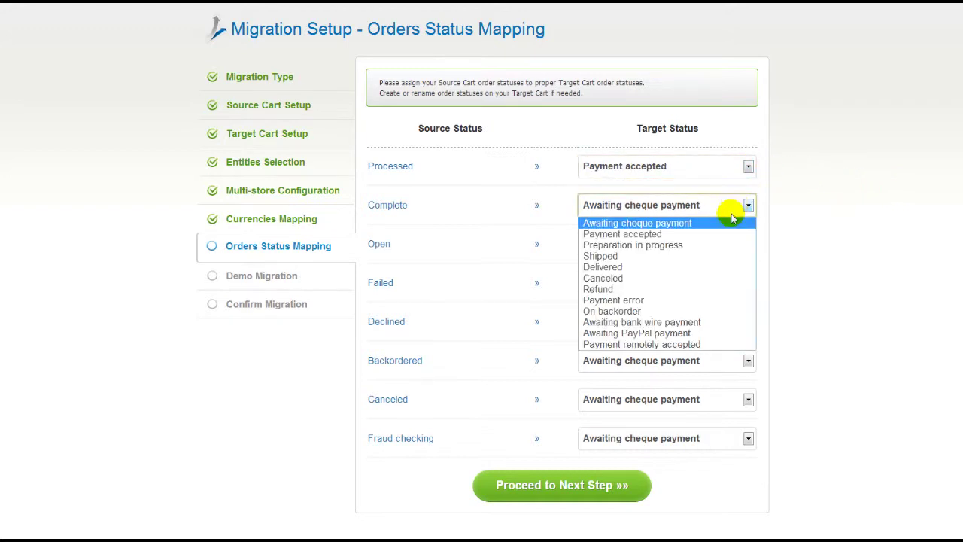
left_click(725, 245)
left_click(722, 246)
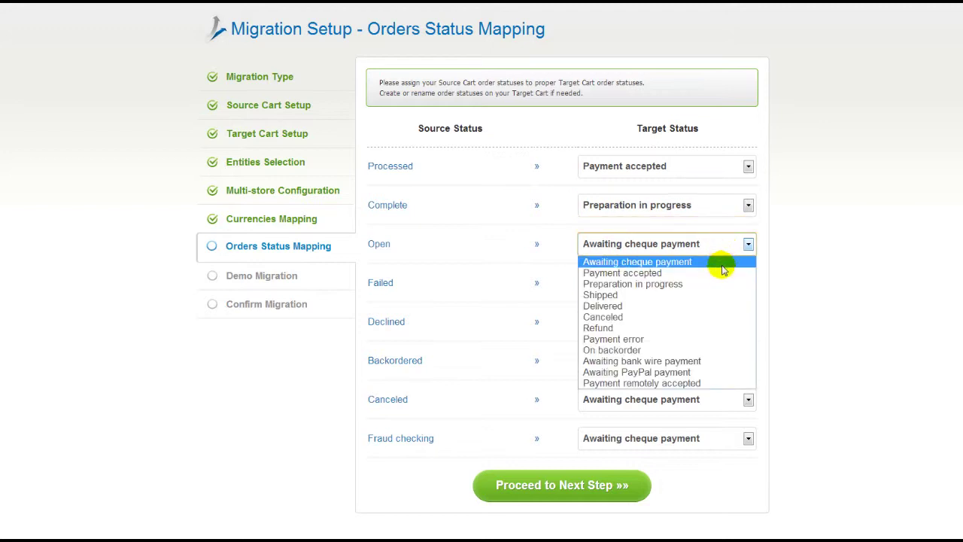
left_click(721, 294)
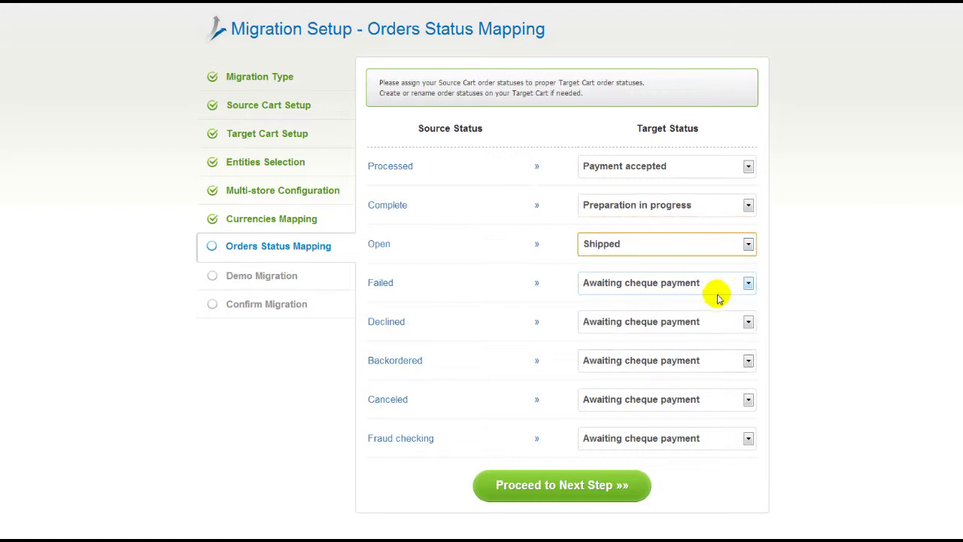
left_click(581, 484)
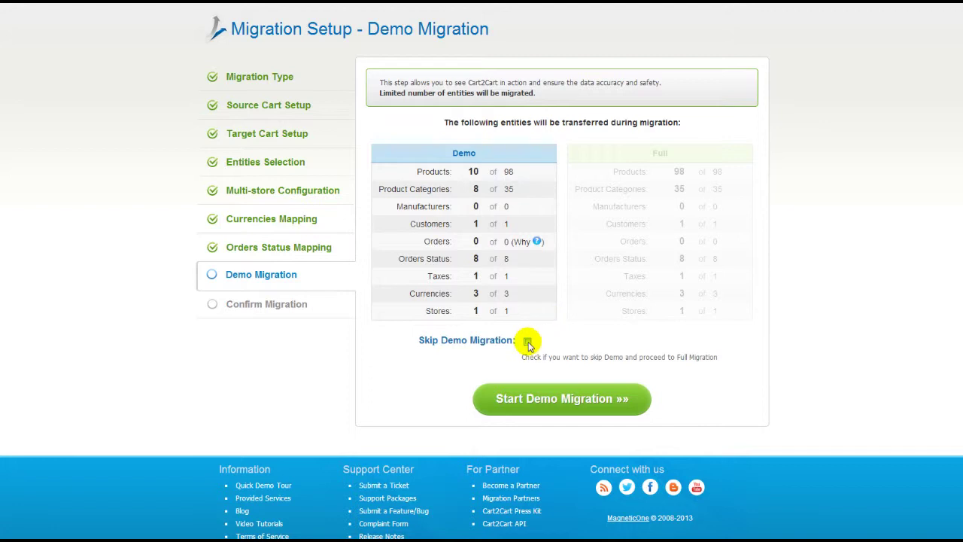
Step: Leave Skip Demo Migration unticked and start the demo transferring 10 products and 8 categories
left_click(527, 342)
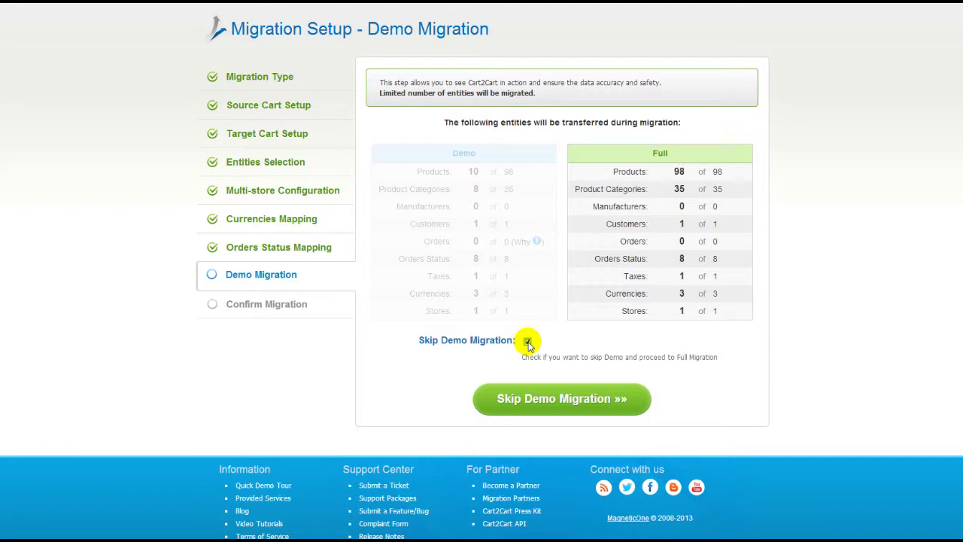
left_click(527, 342)
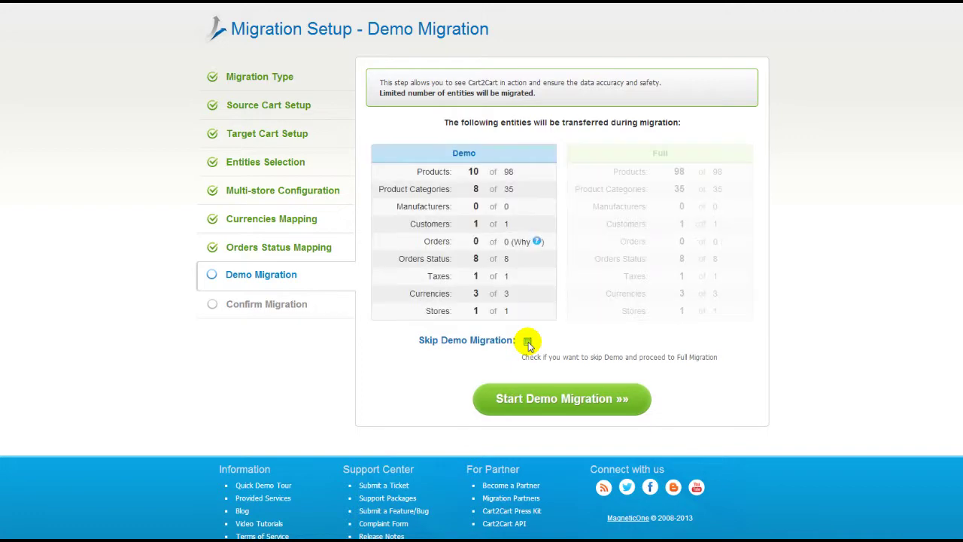
left_click(564, 398)
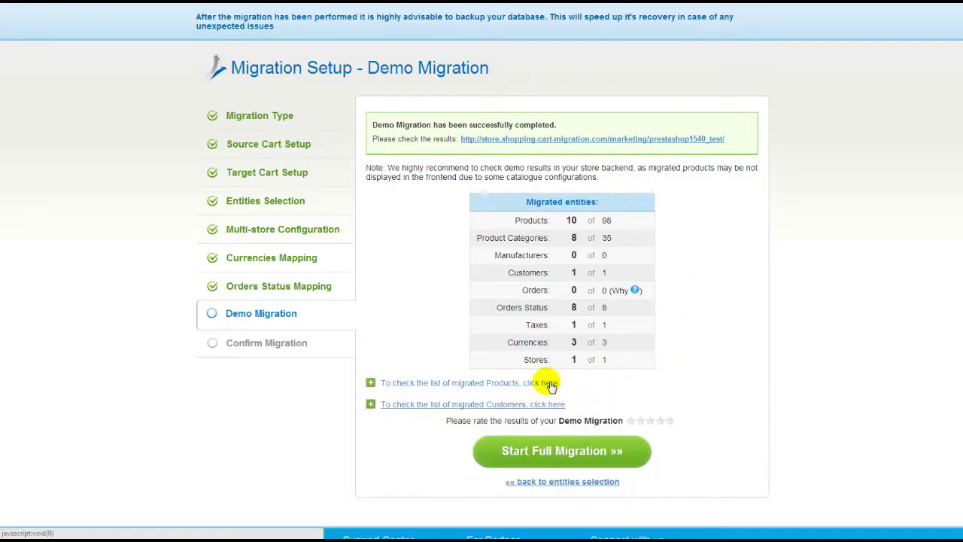
Step: Browse the demo results in the store's Accessories and Laptops categories, then start the full migration
left_click(687, 140)
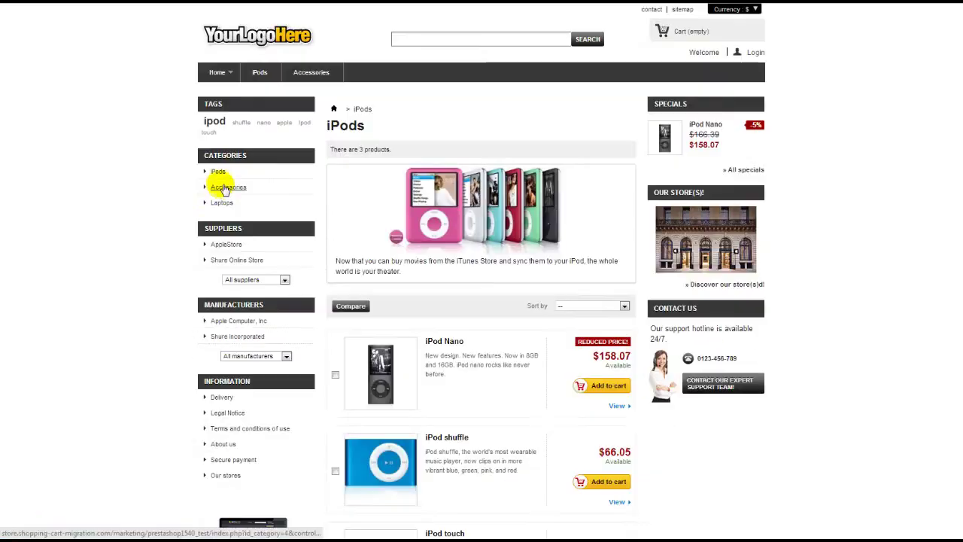
left_click(223, 188)
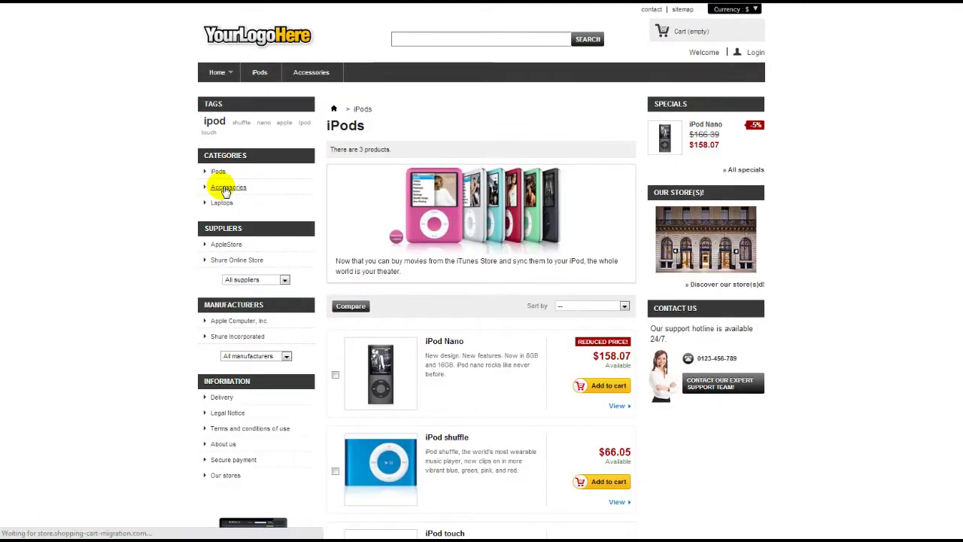
left_click(223, 203)
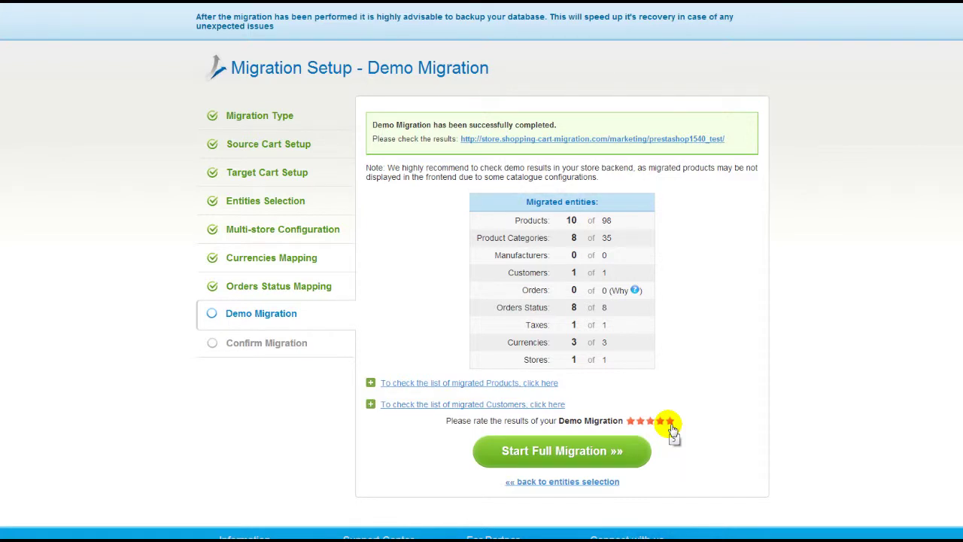
left_click(624, 449)
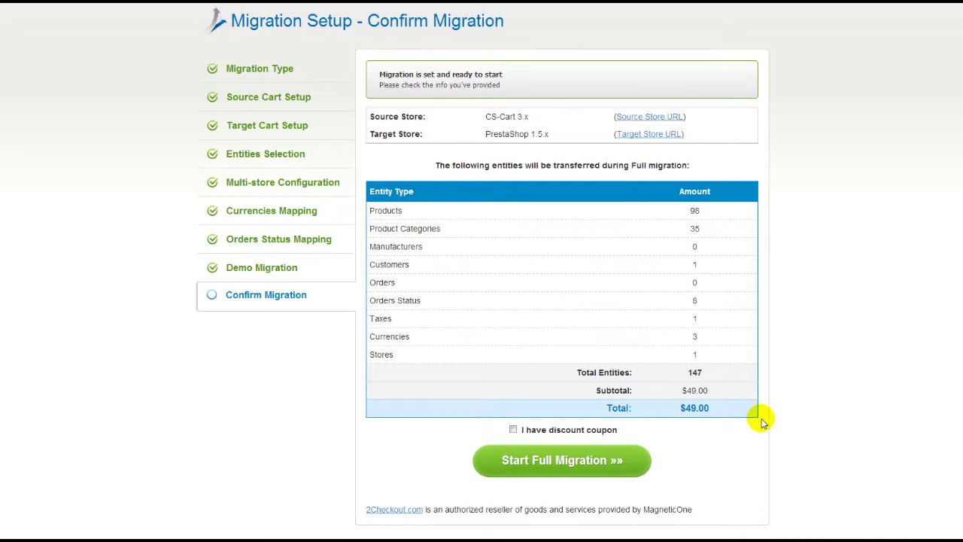
Step: Leave the discount coupon unapplied and start the full migration of 147 entities for $49.00
left_click(512, 430)
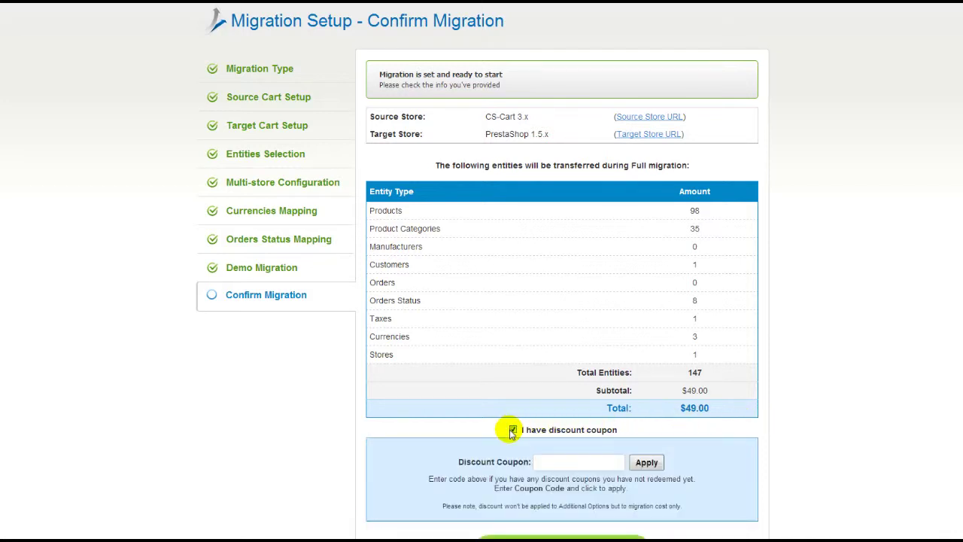
left_click(512, 430)
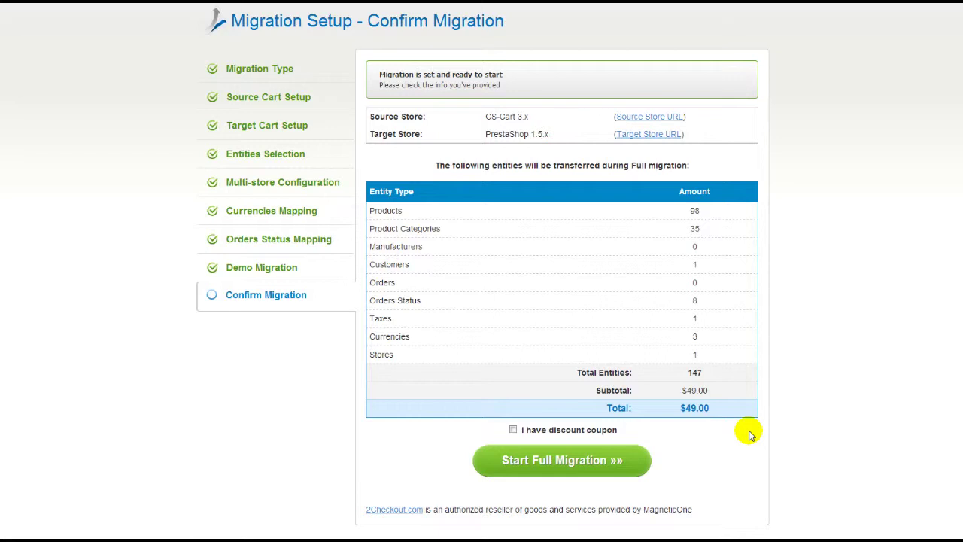
left_click(617, 457)
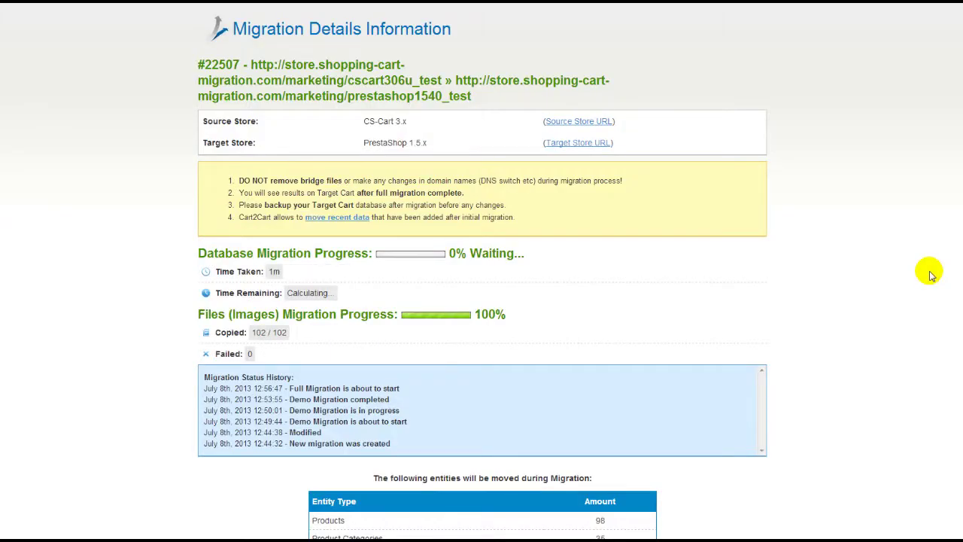